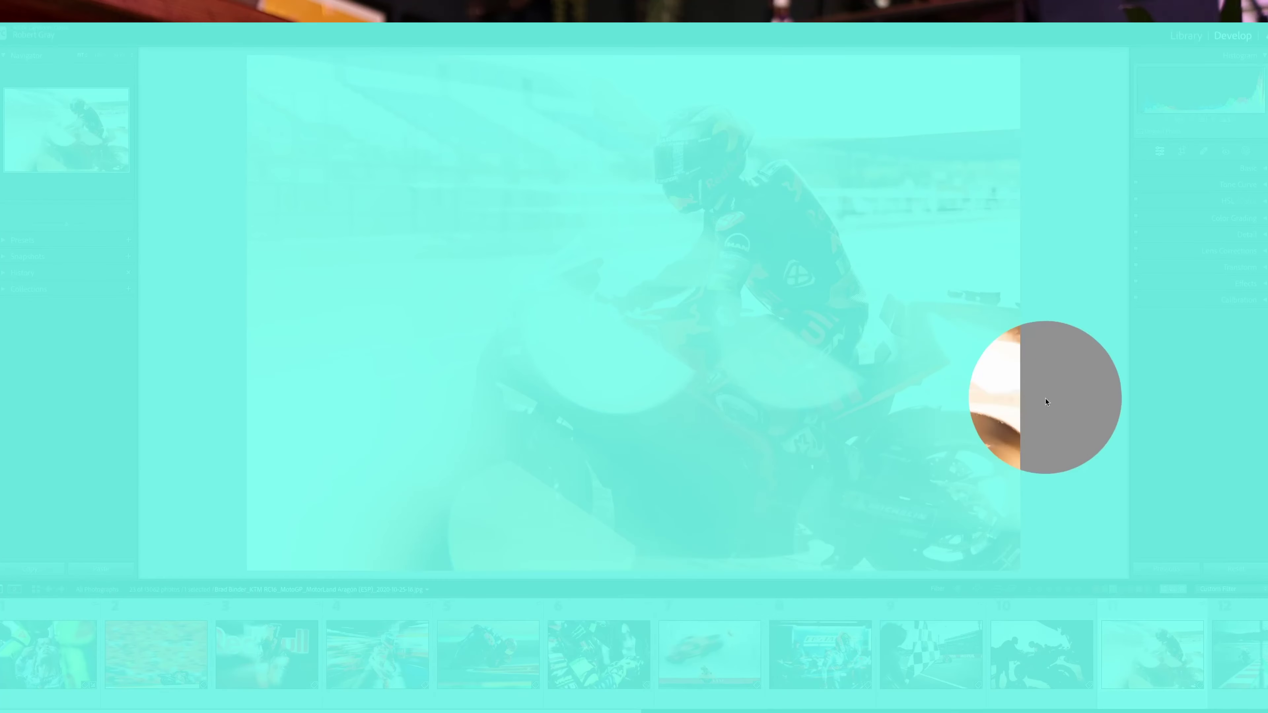
- Expand Tone Curve, bend it with a trial point, then delete all points back to Linear
left_click(1266, 185)
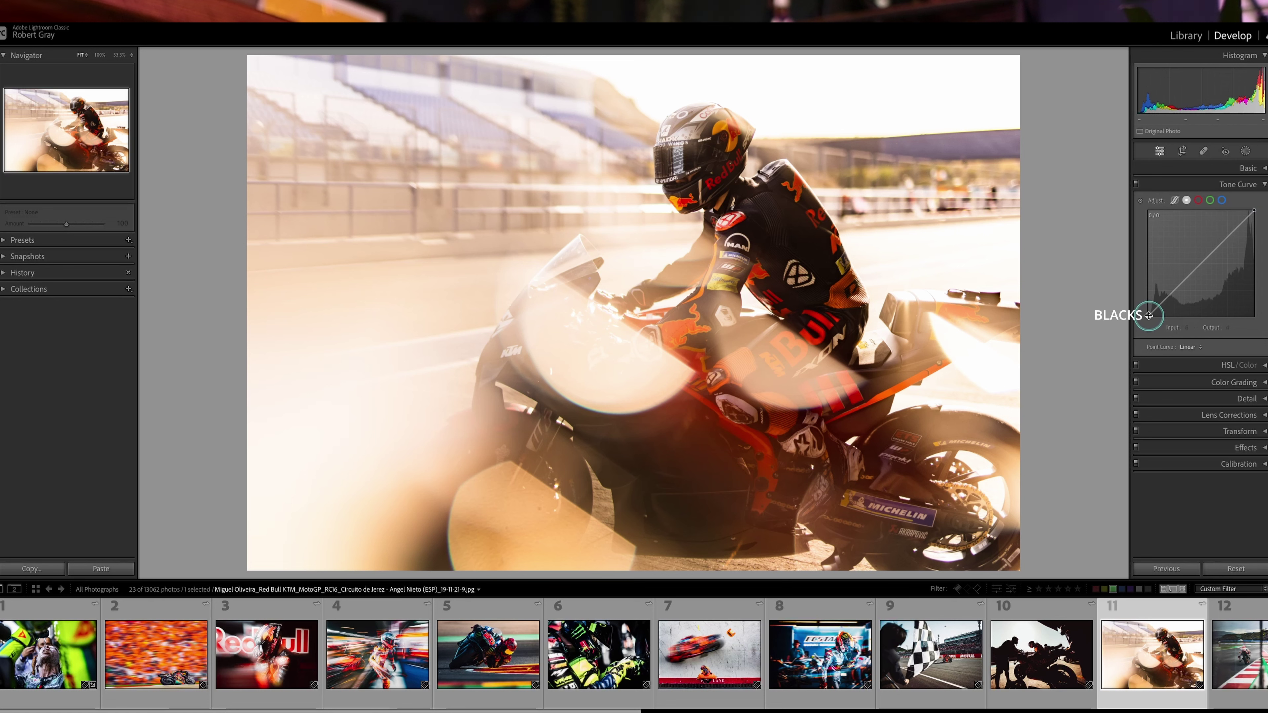
left_click_drag(1234, 232, 1205, 252)
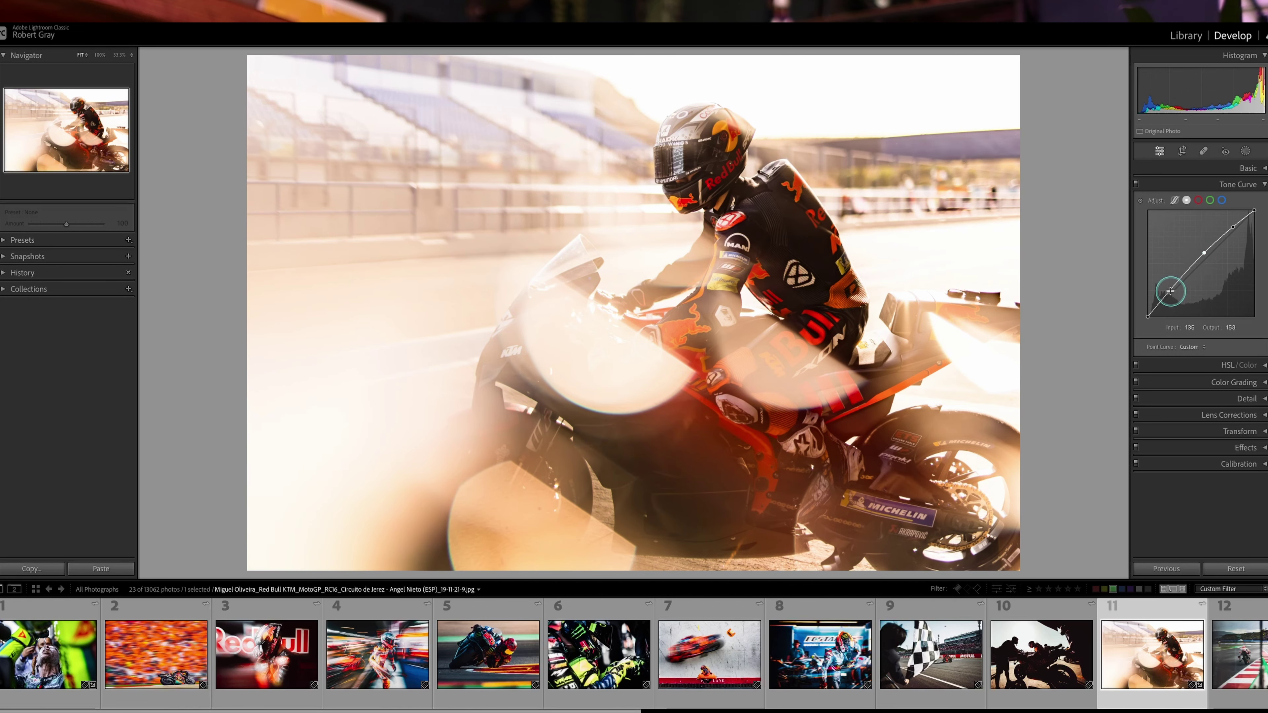
double_click(1204, 254)
double_click(1234, 227)
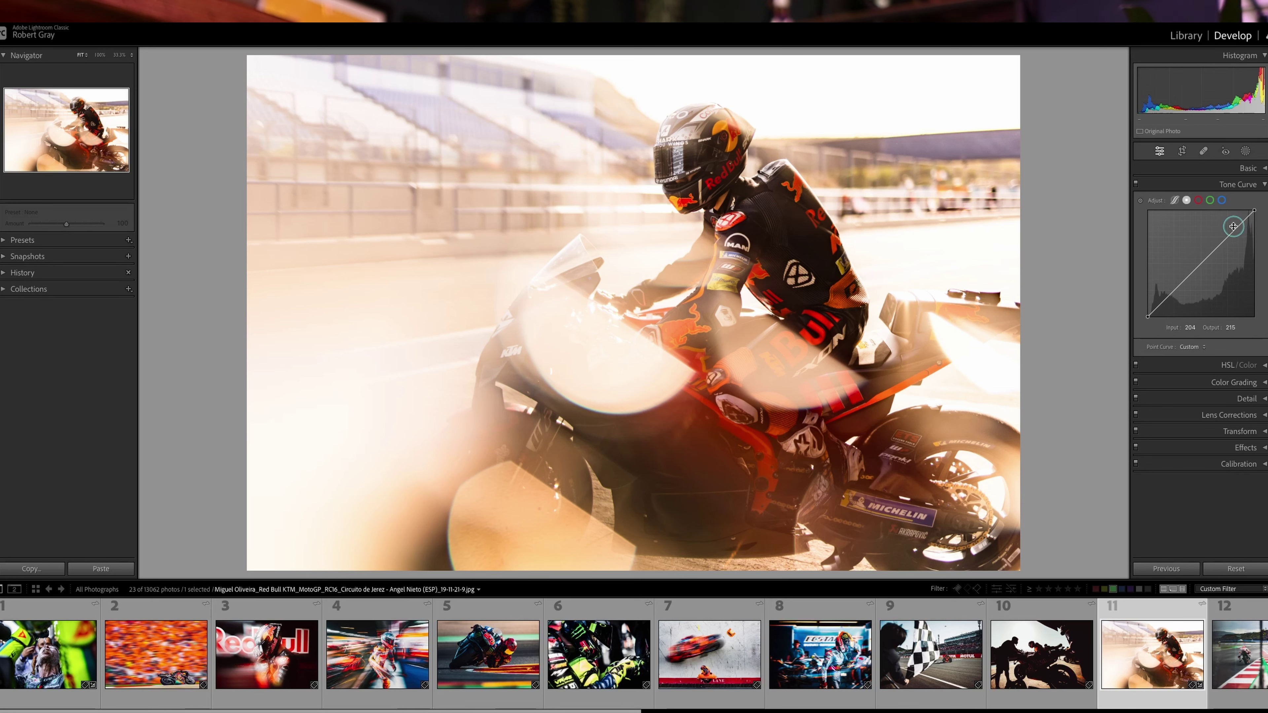
double_click(1234, 226)
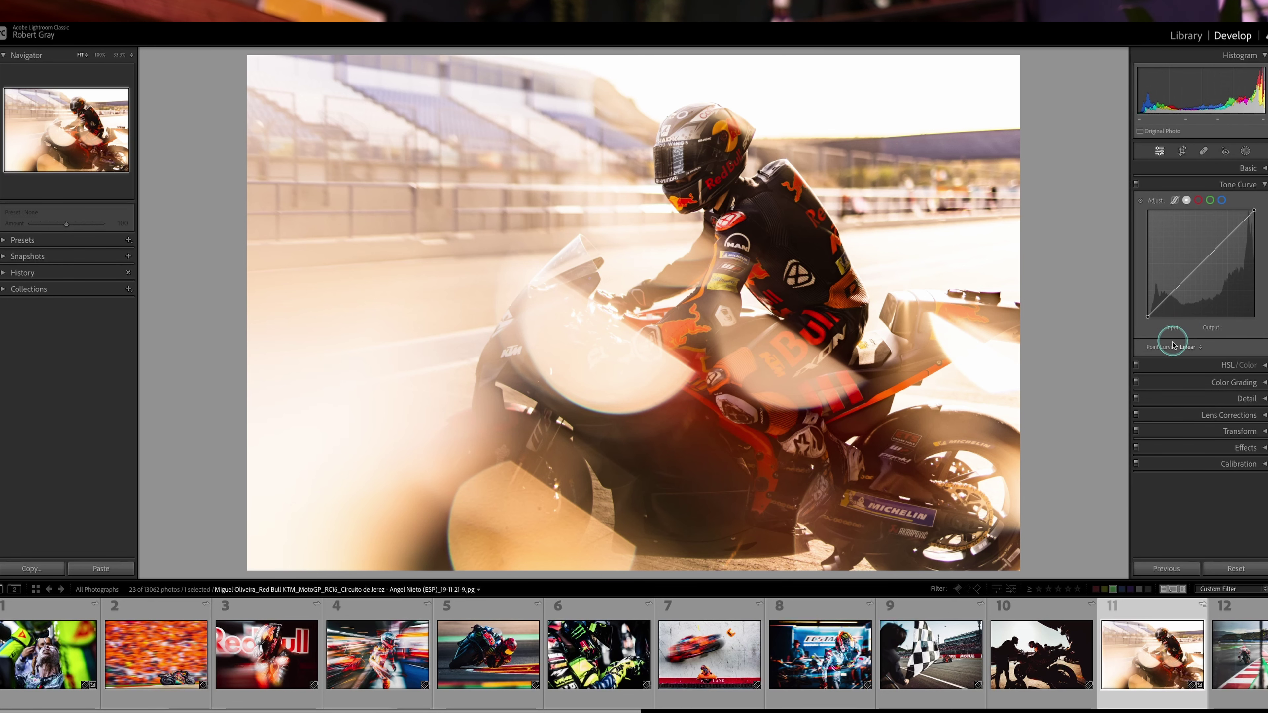
- Load the Tech3 garage photo of the rider in red leathers from the filmstrip
scroll(1073, 682, "down", 5)
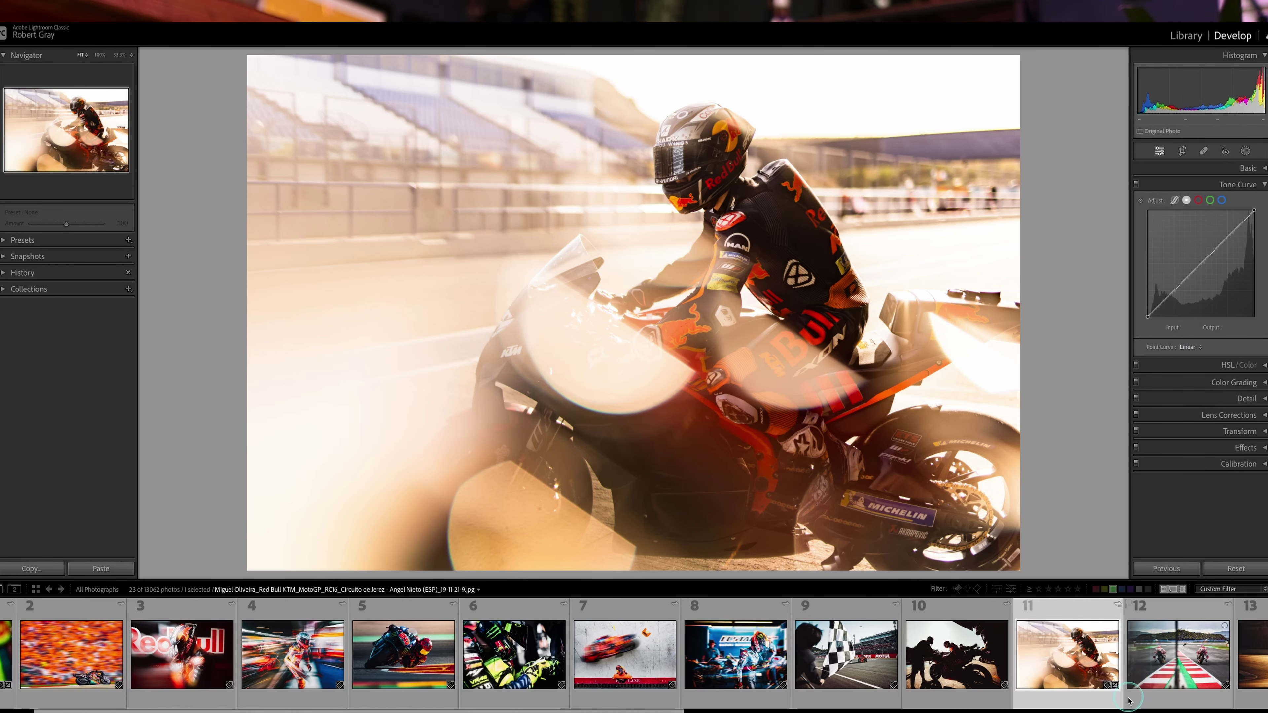
scroll(1087, 691, "down", 8)
left_click(1086, 691)
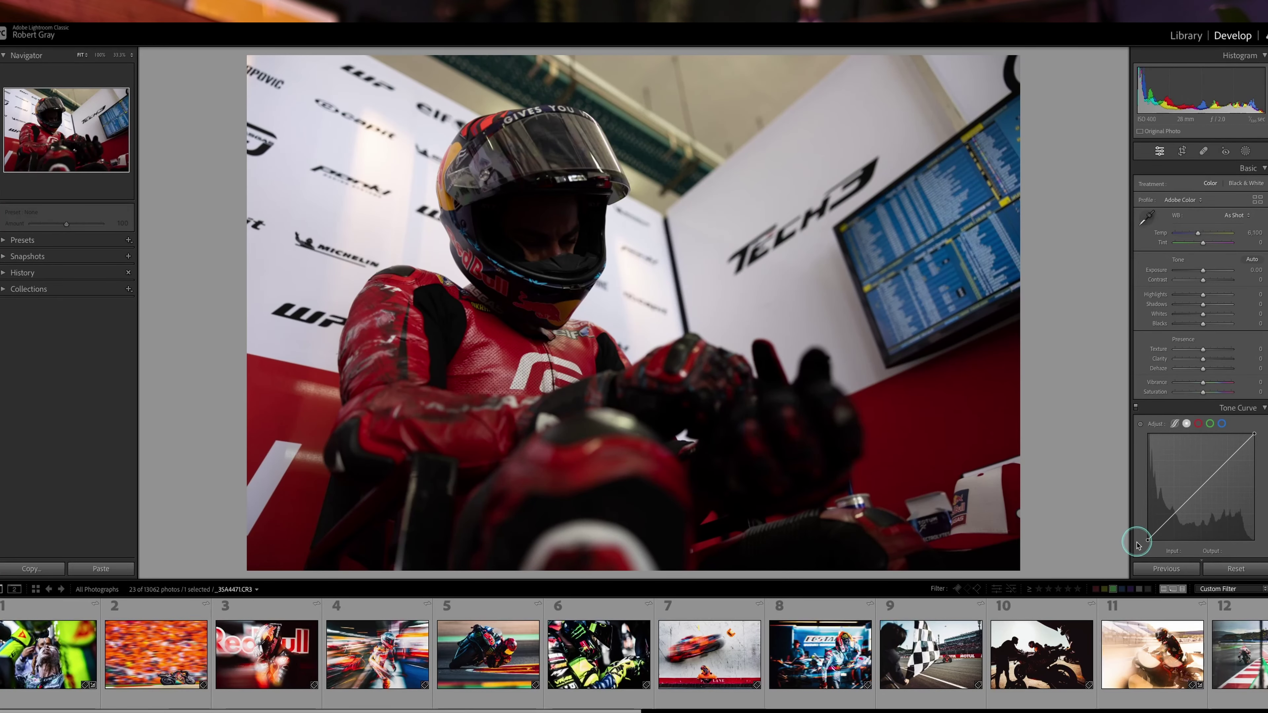
- Lift the curve's black point and add shadow and midtone points, undoing the last tweak
left_click_drag(1148, 539, 1148, 533)
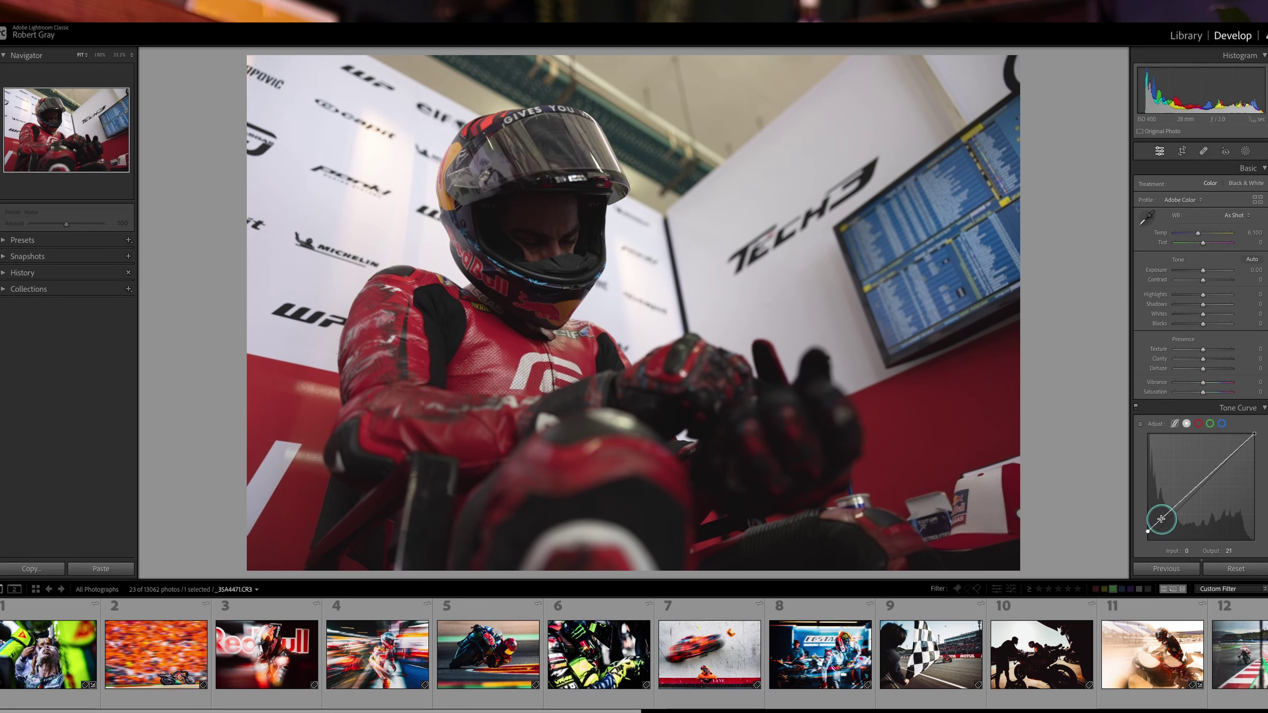
left_click_drag(1161, 519, 1164, 521)
left_click(1181, 502)
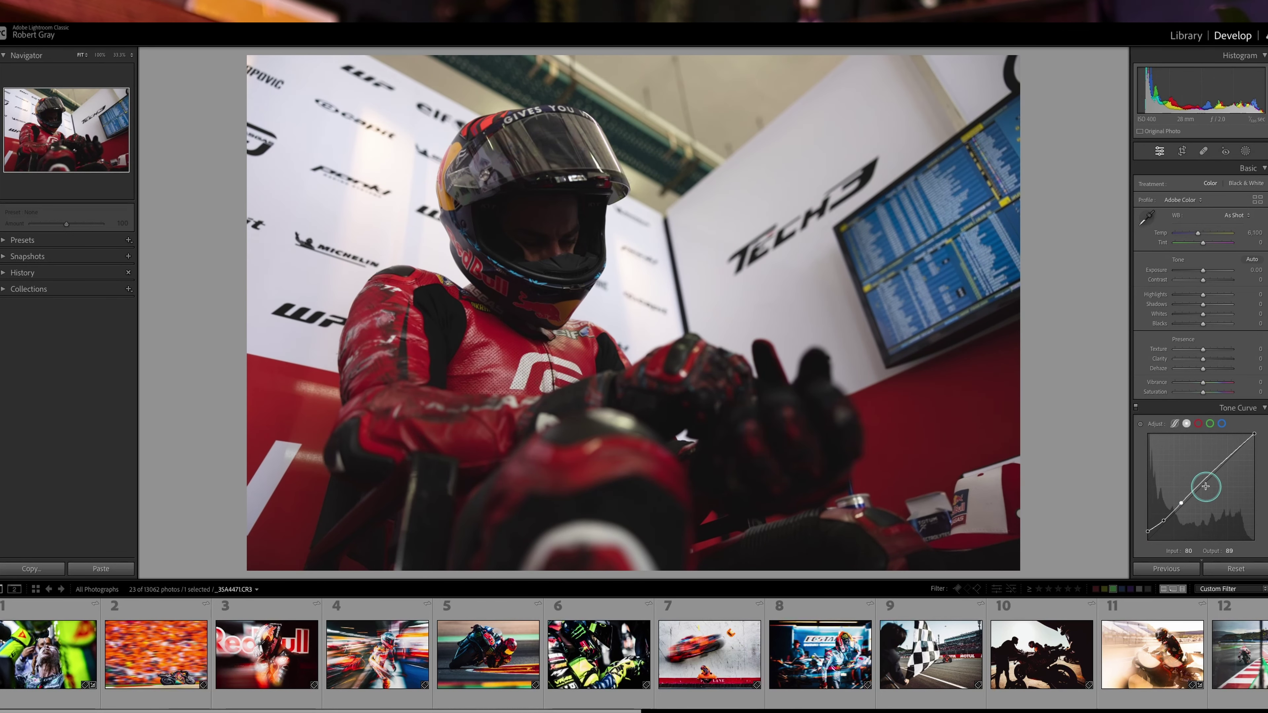
left_click_drag(1207, 477, 1225, 449)
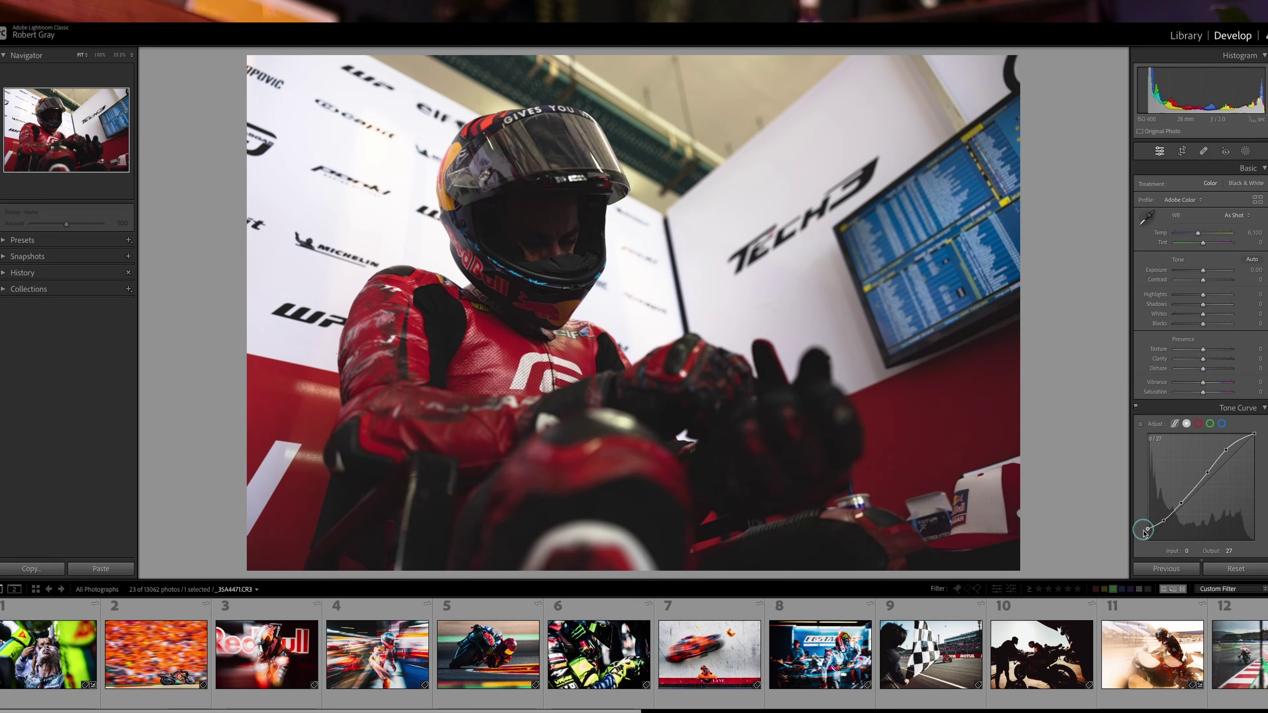
left_click_drag(1163, 519, 1166, 522)
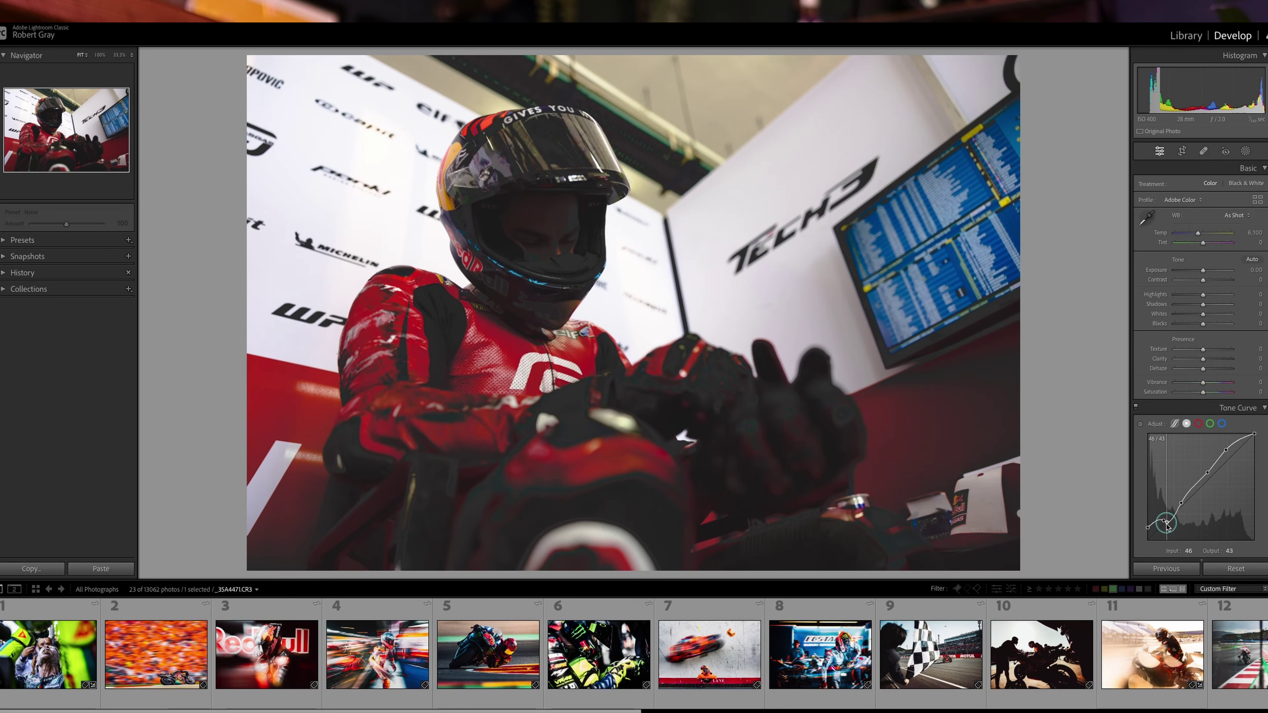
key("ctrl+z")
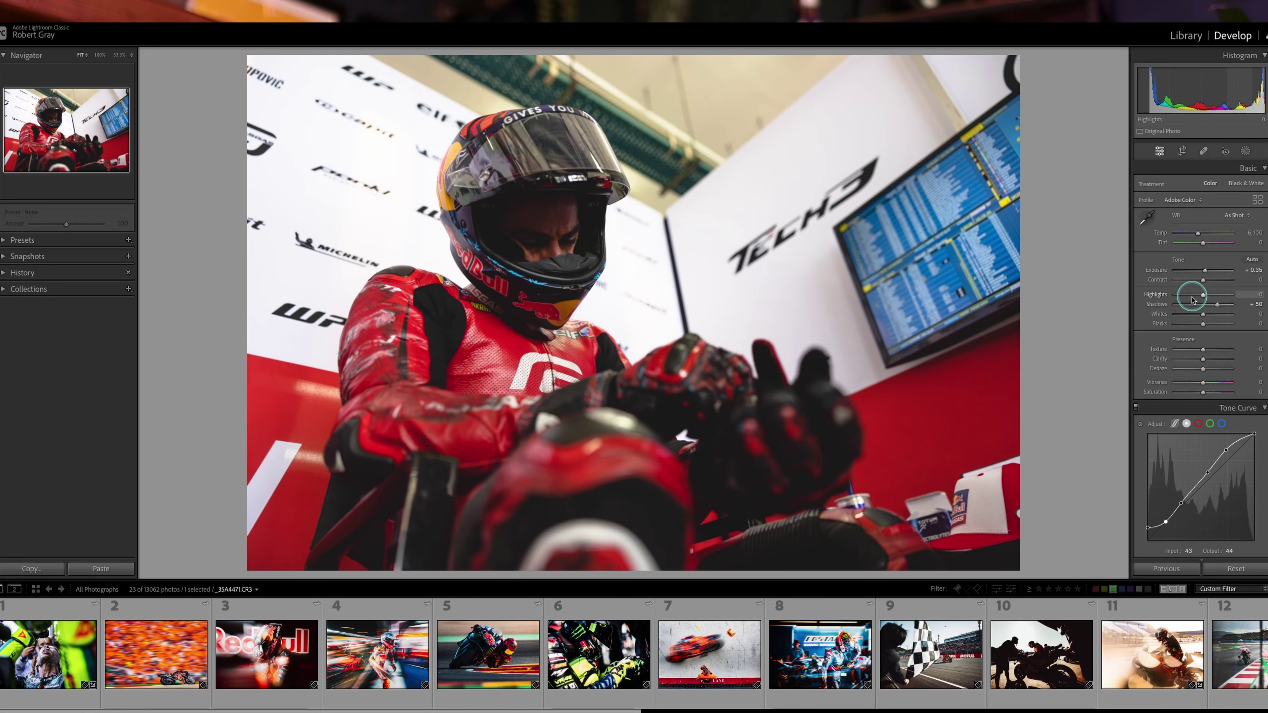
- Set Exposure +0.65, Highlights -78, Shadows +67, Blacks -15, and add Dehaze and Vibrance
left_click_drag(1203, 294, 1199, 324)
left_click_drag(1203, 368, 1204, 382)
left_click_drag(1205, 269, 1222, 306)
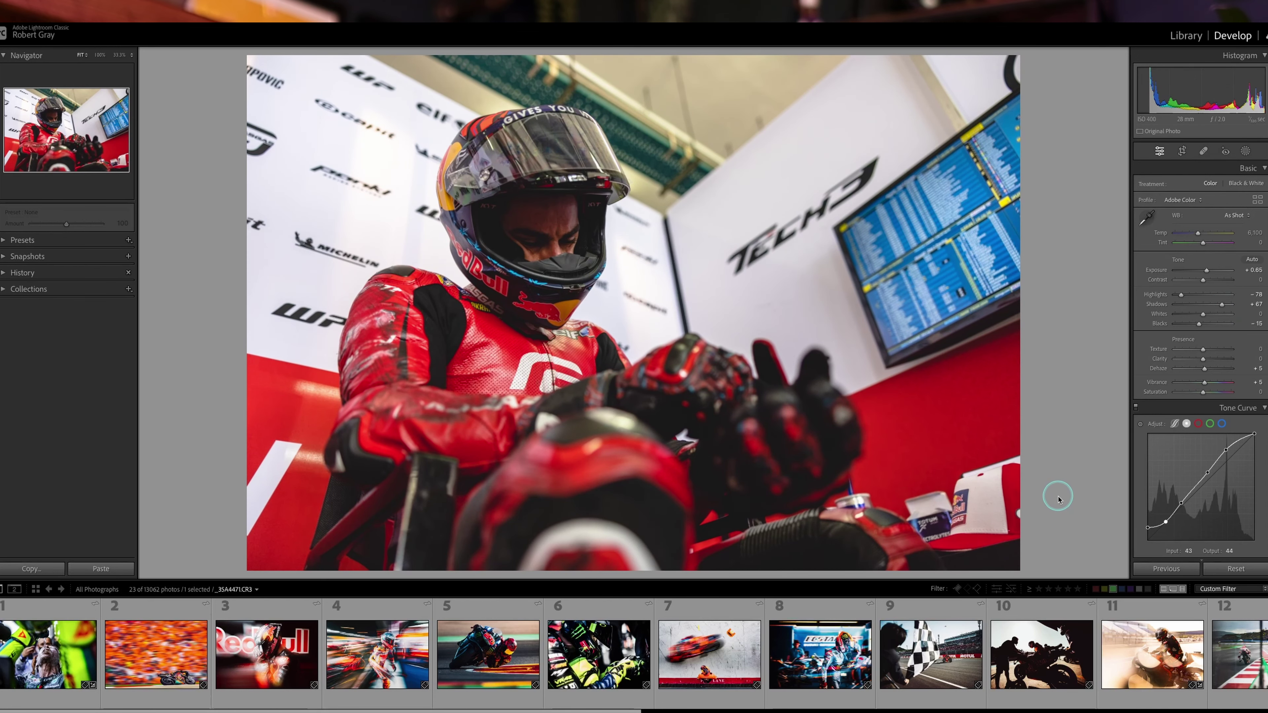
- Compare the garage photo's before and after versions
key("backslash")
key("backslash")
key("backslash")
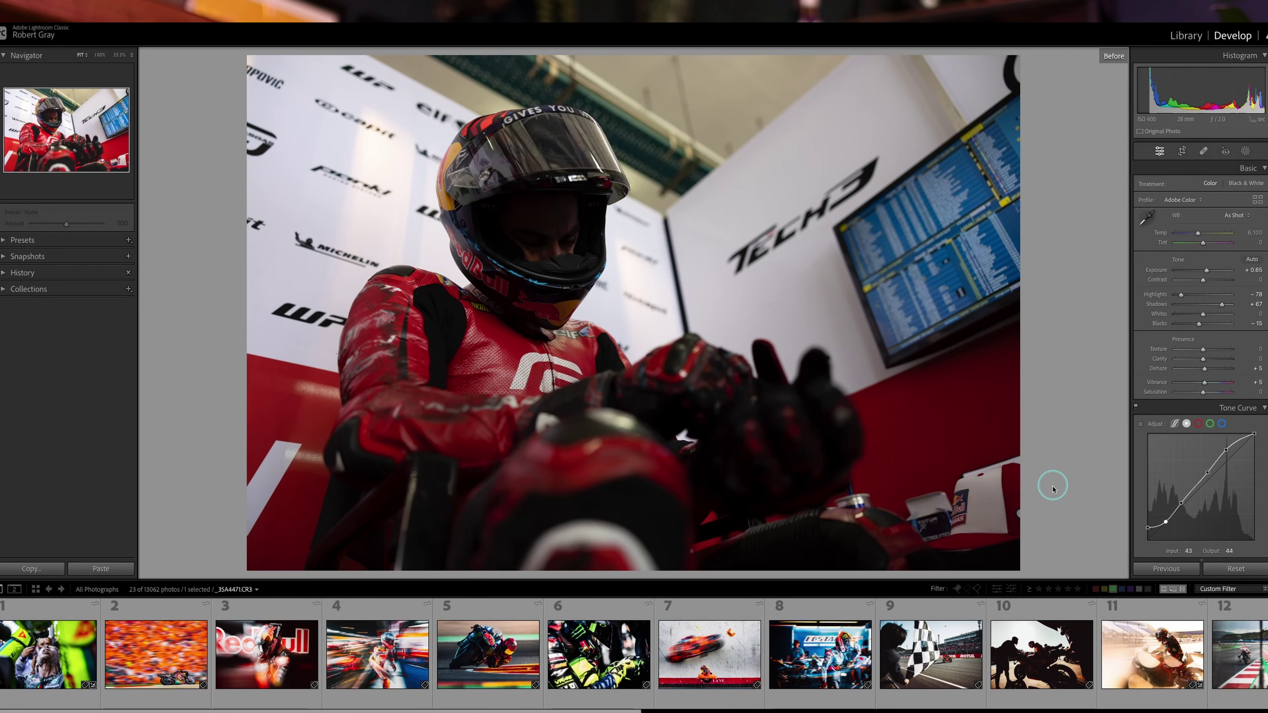
key("backslash")
key("backslash")
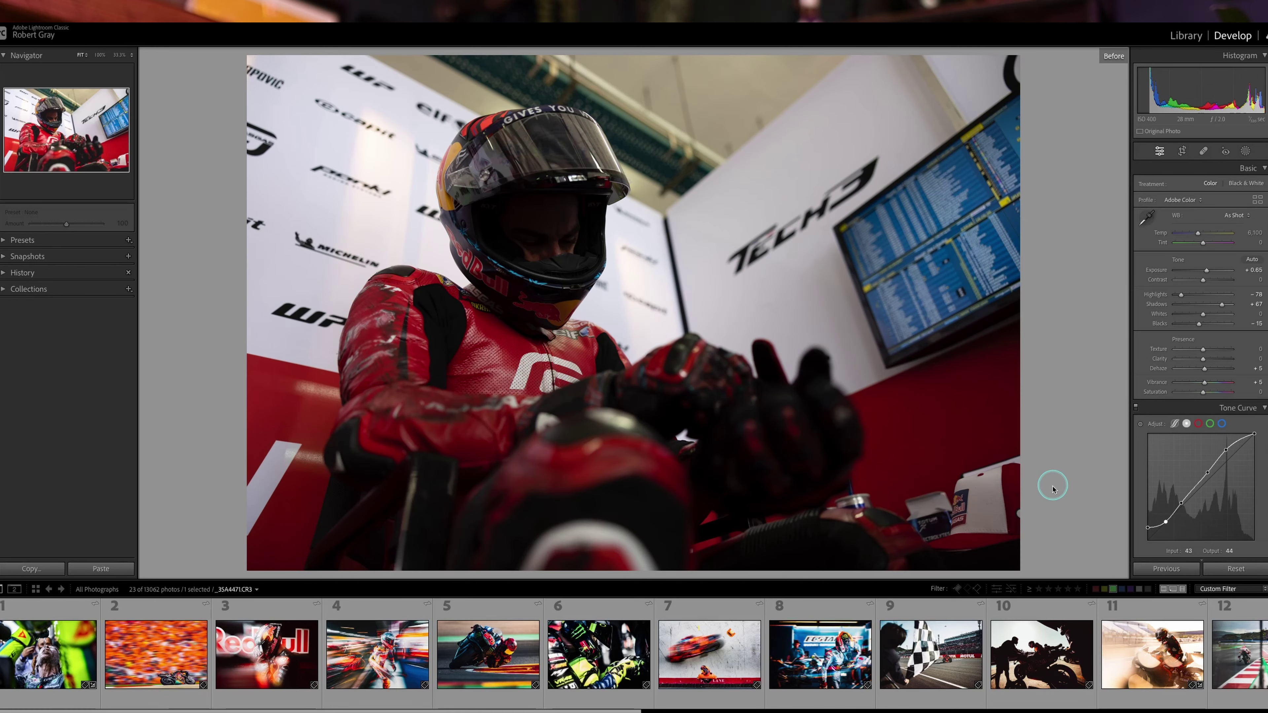
key("backslash")
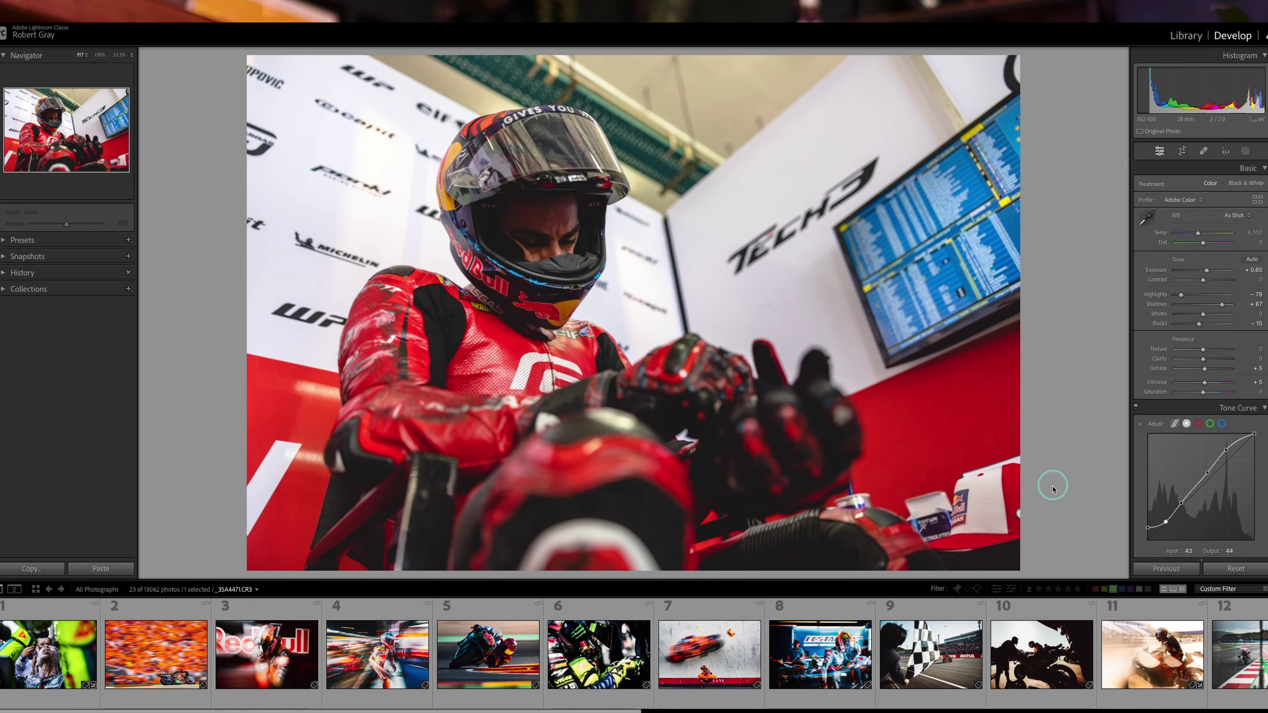
- Raise the tone curve's shadow point slightly with the Targeted Adjustment tool
scroll(1131, 476, "down", 3)
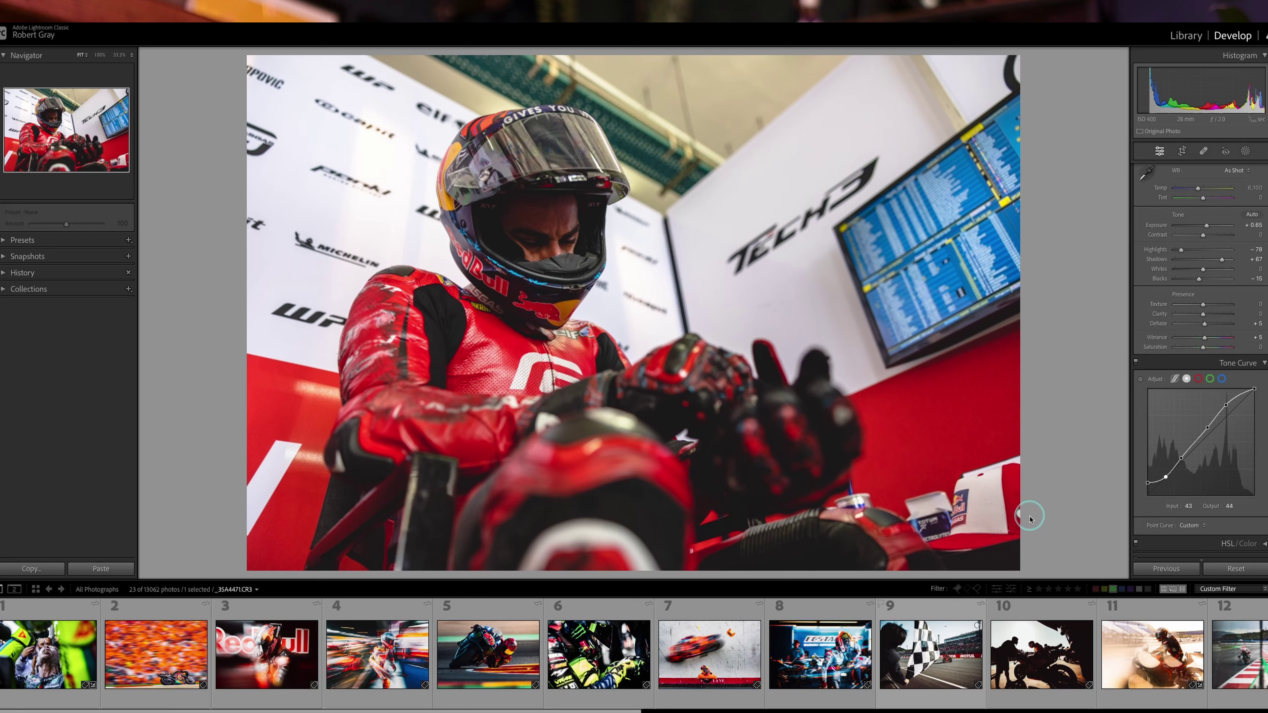
left_click(1141, 380)
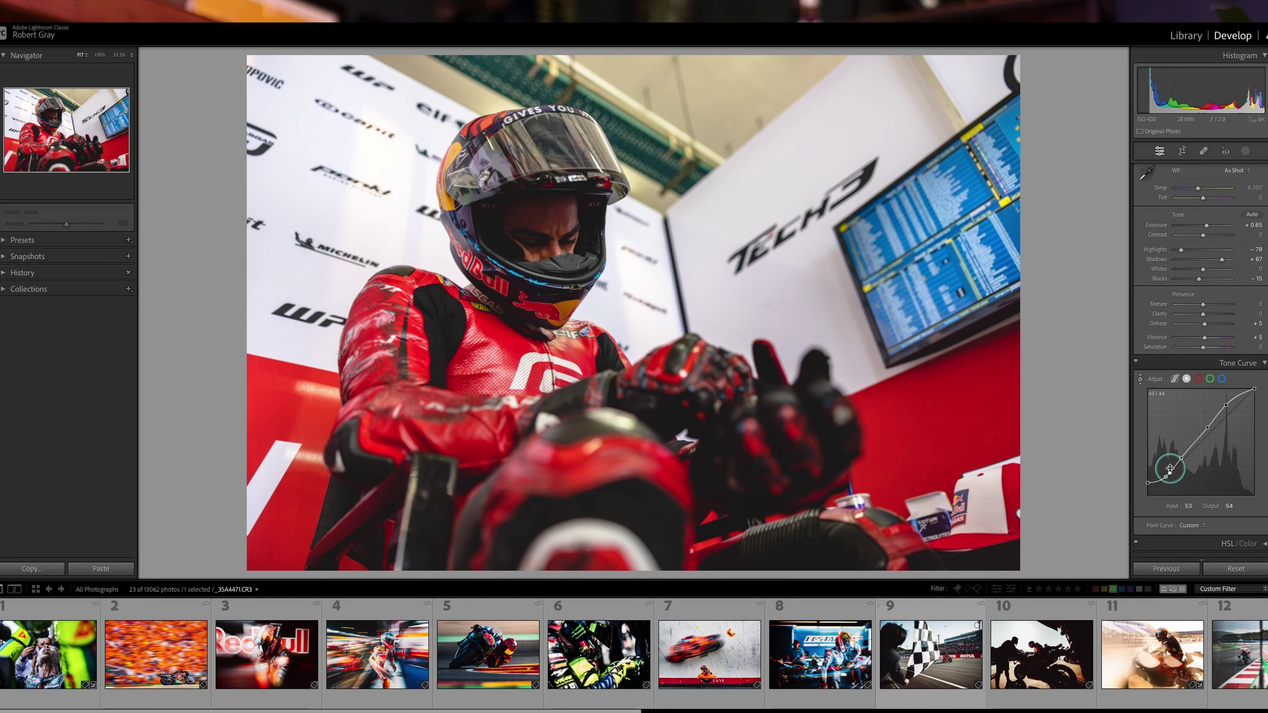
left_click_drag(1171, 473, 1171, 470)
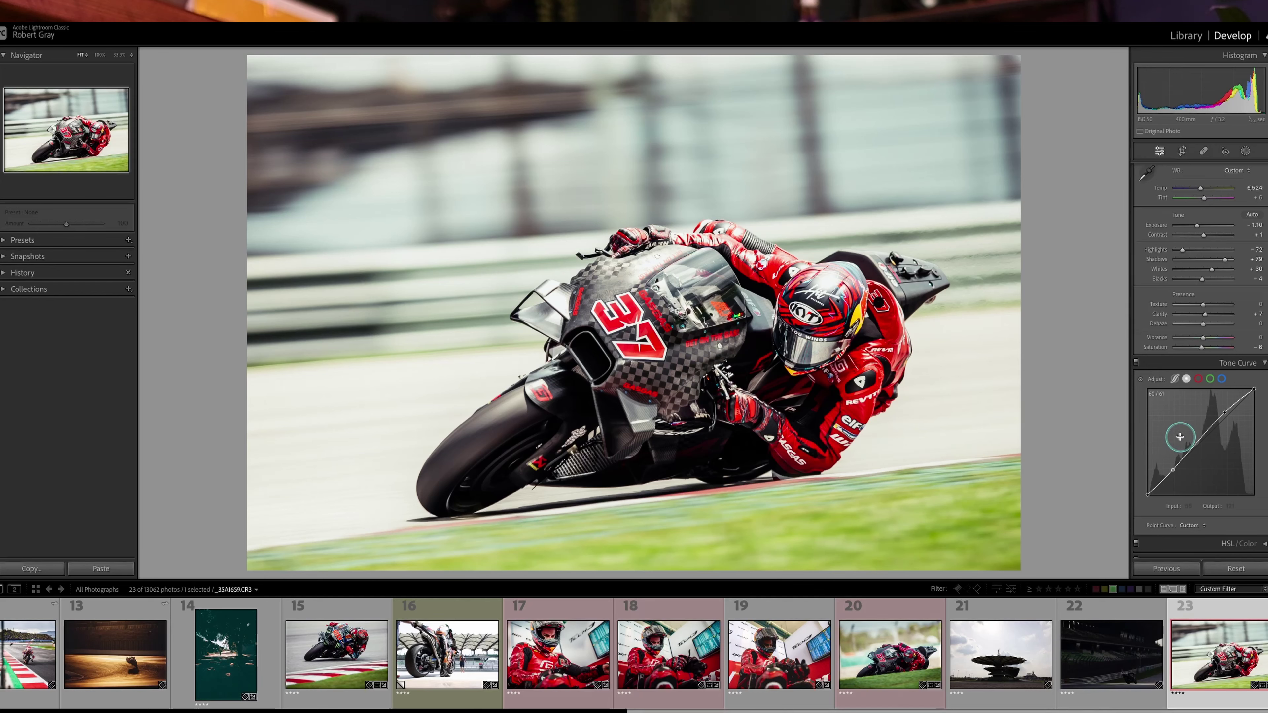
- On the bike 37 photo's parametric curve, pull down the Lights and Shadows regions
left_click(1175, 379)
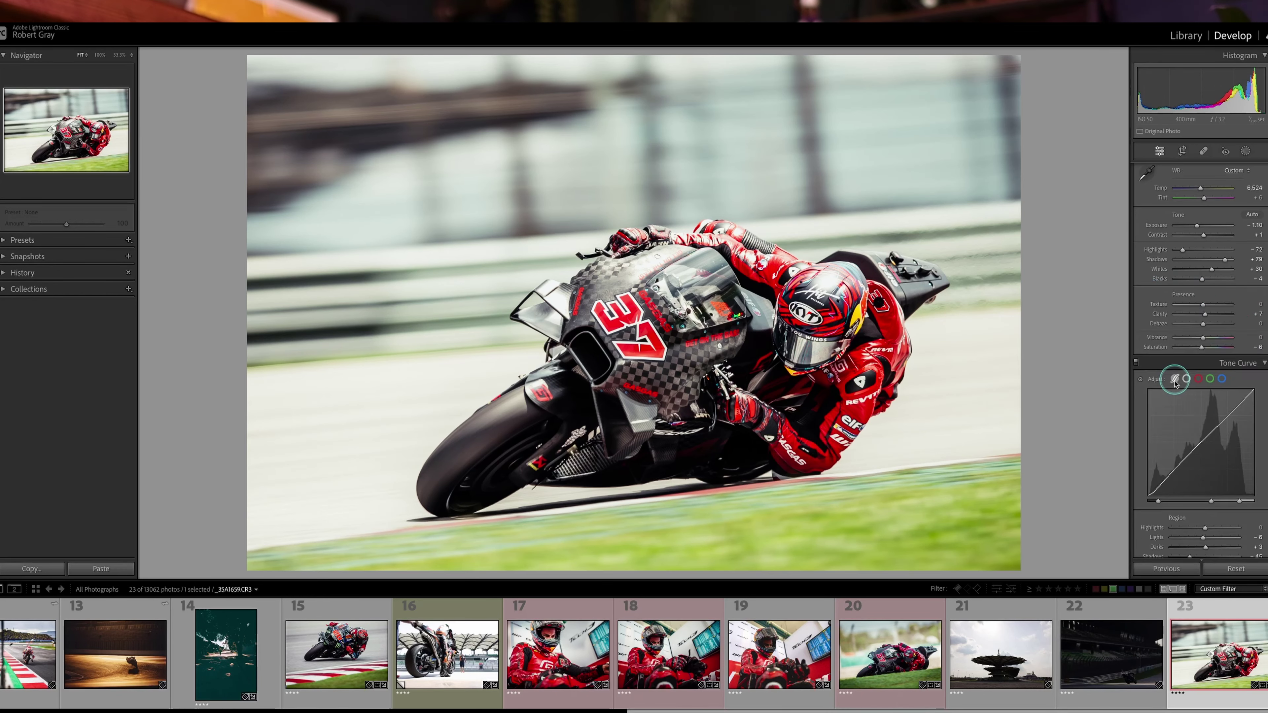
mouse_move(1235, 413)
left_click_drag(1233, 412, 1208, 467)
scroll(1197, 452, "down", 3)
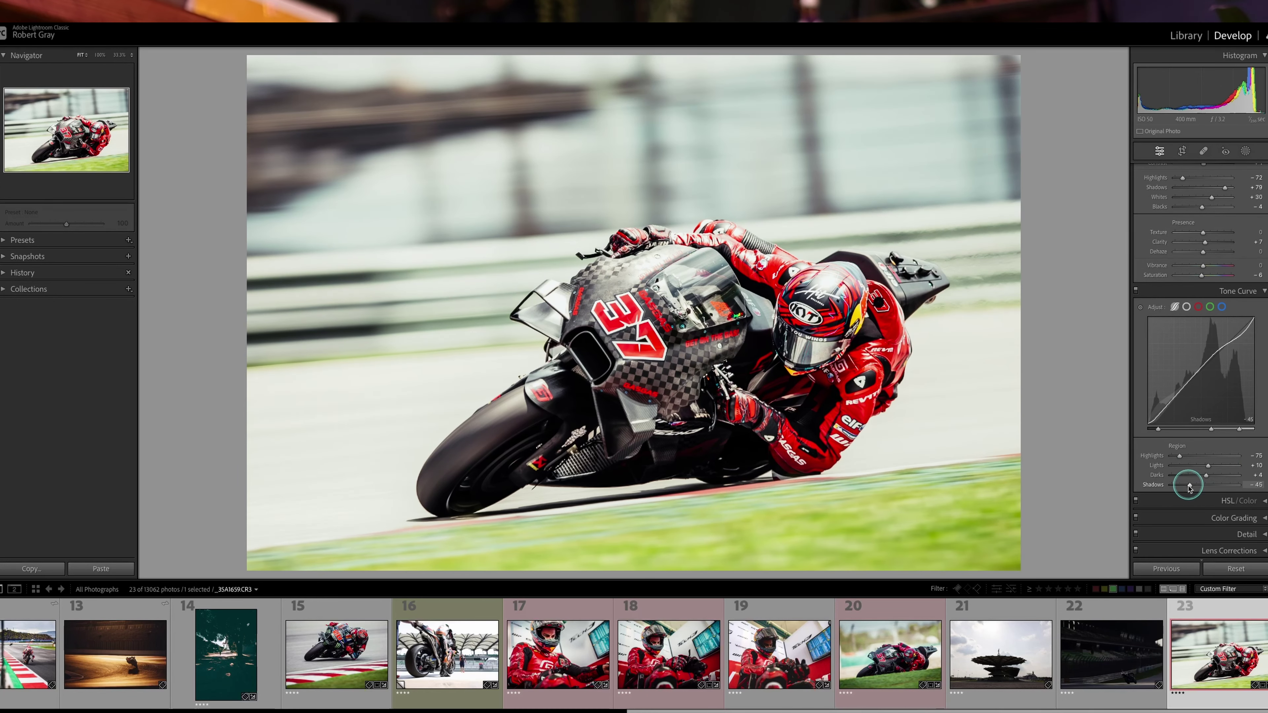
left_click_drag(1195, 486, 1192, 485)
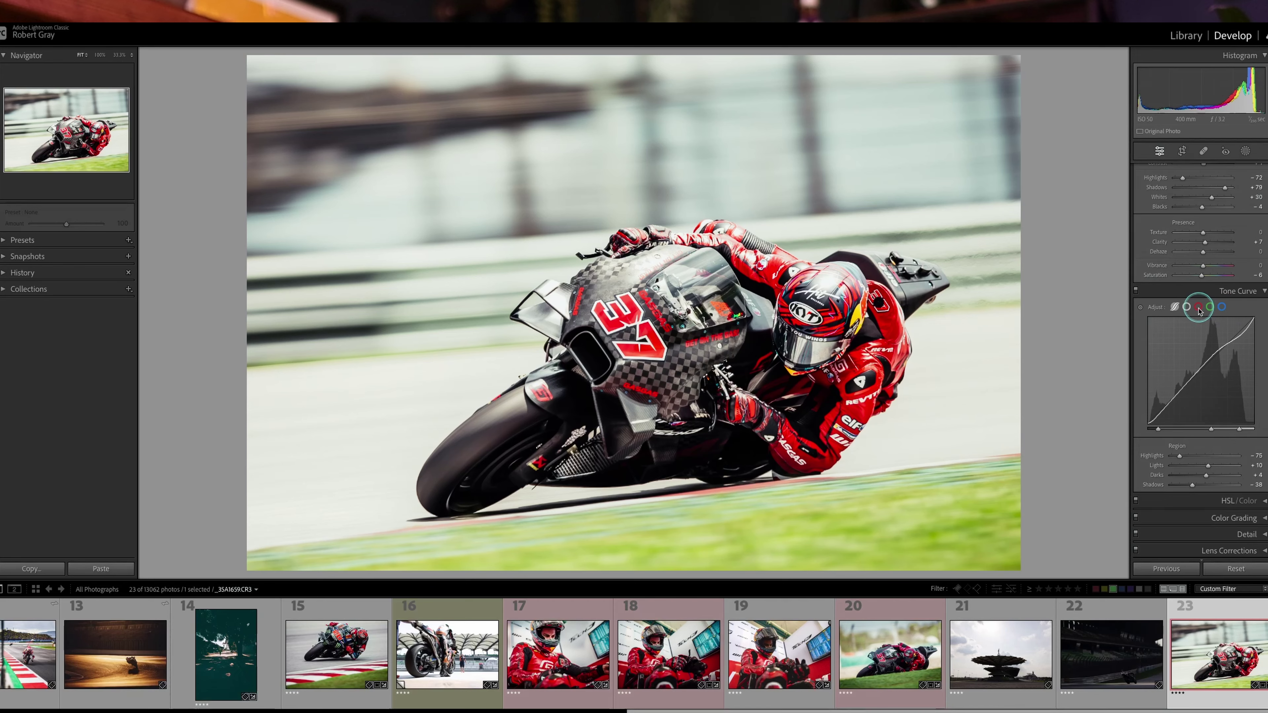
- On the red channel curve, raise the upper point to 218 and lower the lower point
left_click(1200, 309)
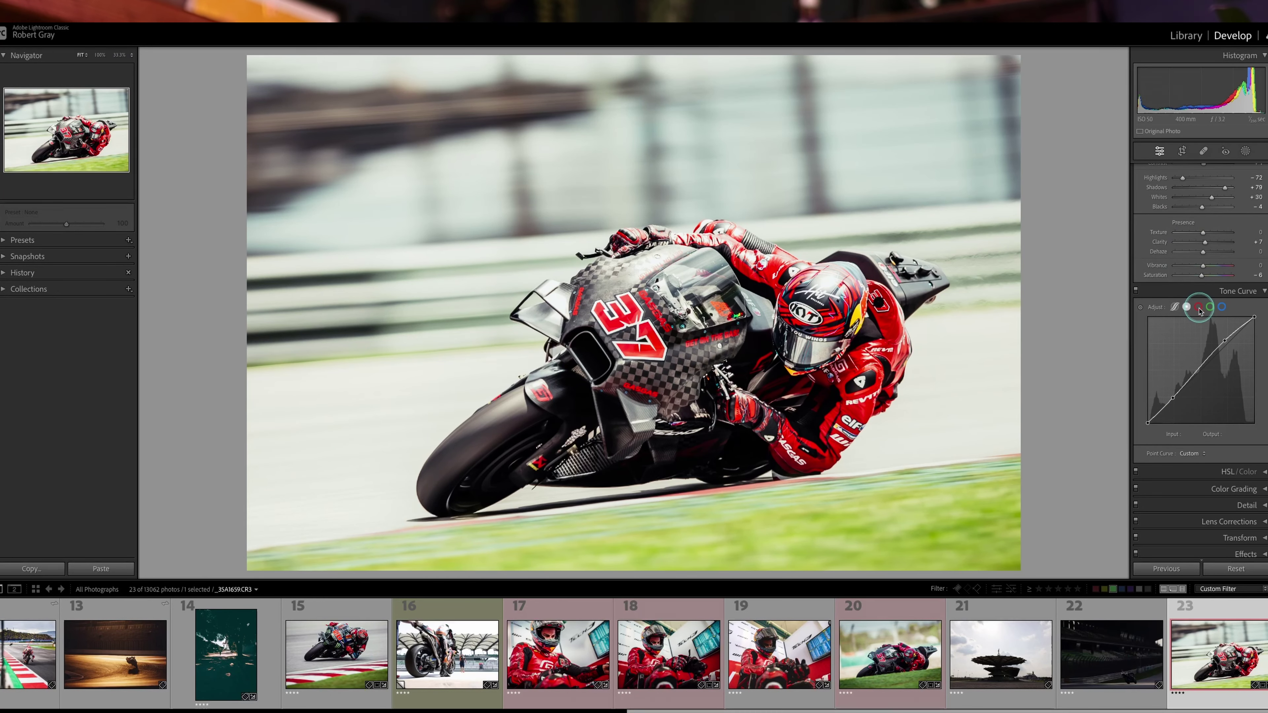
left_click(1199, 308)
left_click_drag(1220, 341, 1222, 333)
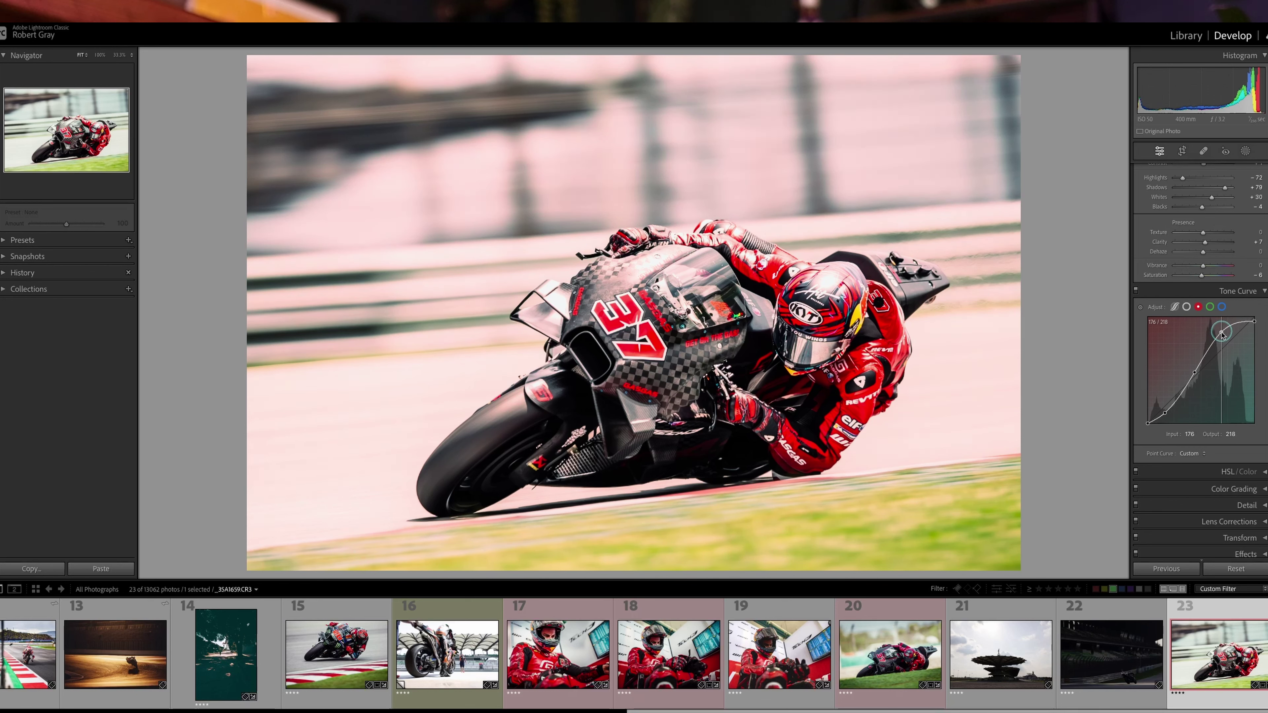
mouse_move(1195, 377)
left_mouse_down()
mouse_move(1198, 389)
mouse_move(1193, 371)
left_mouse_up()
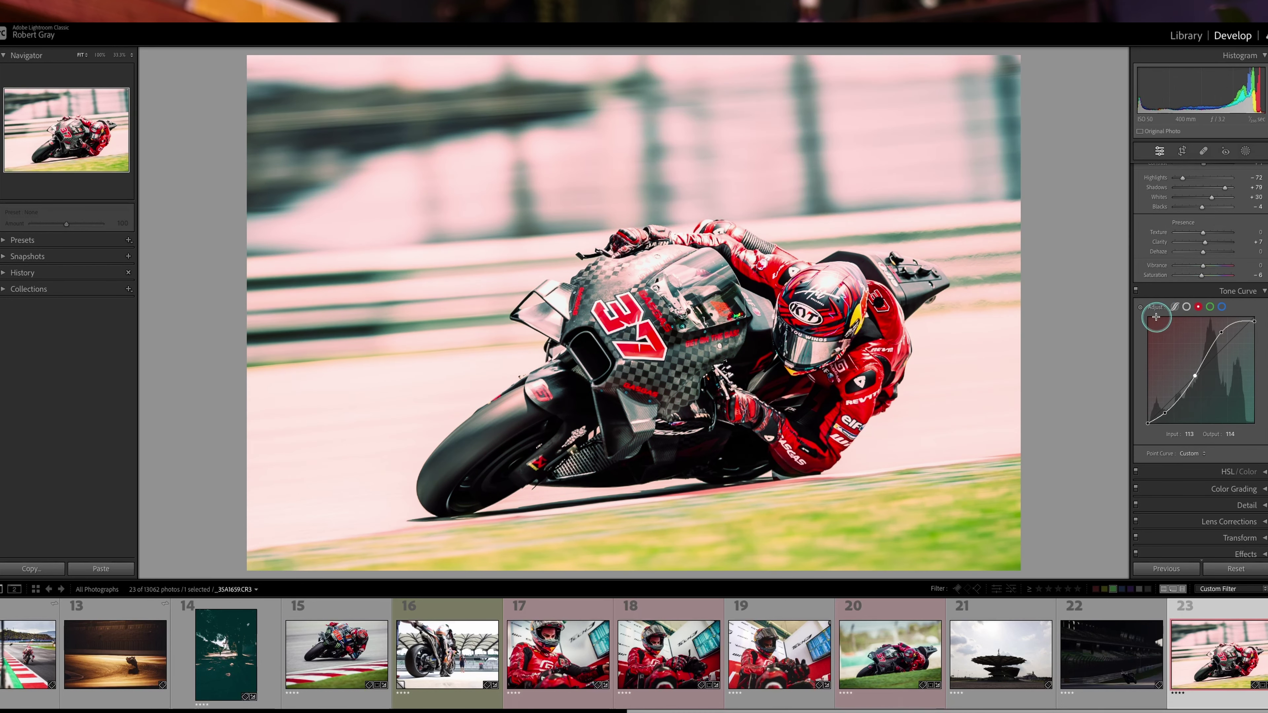